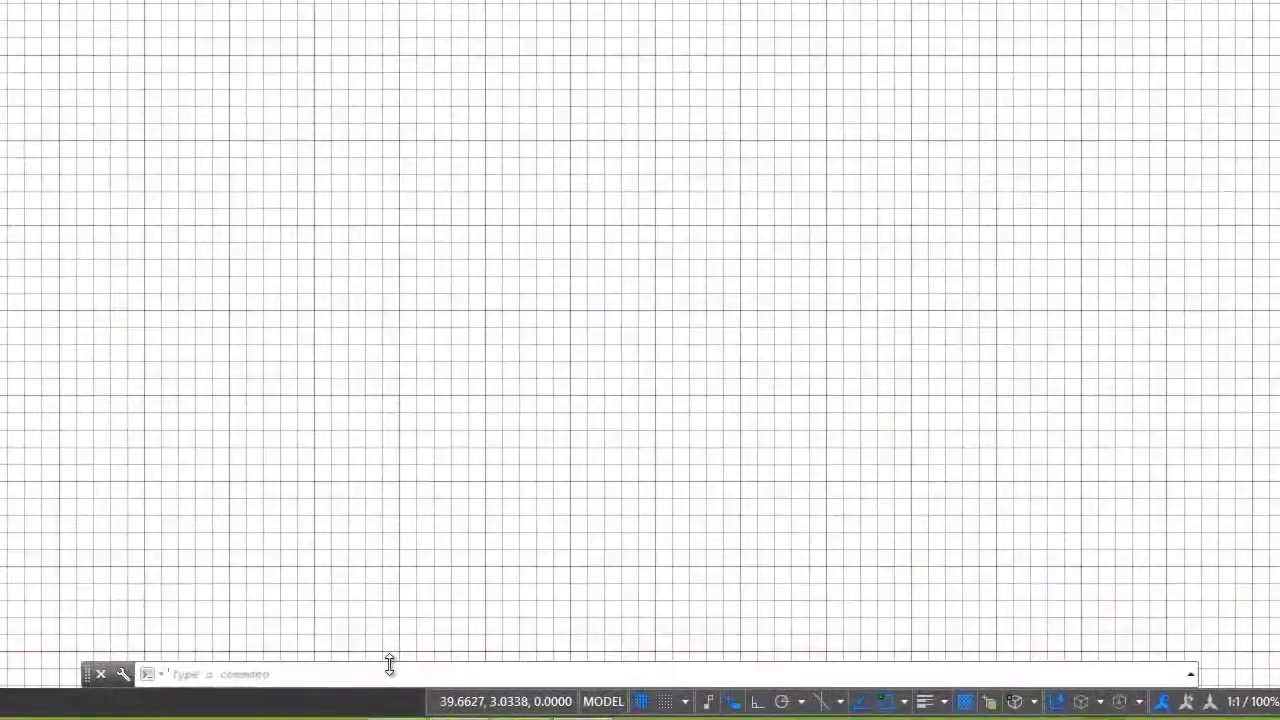
- Stretch the command line up to show more history, then shrink it back to a few lines
{"action": "left_click_drag", "start_coordinate": [474, 670], "coordinate": [473, 490]}
{"action": "left_click_drag", "start_coordinate": [390, 395], "coordinate": [390, 595]}
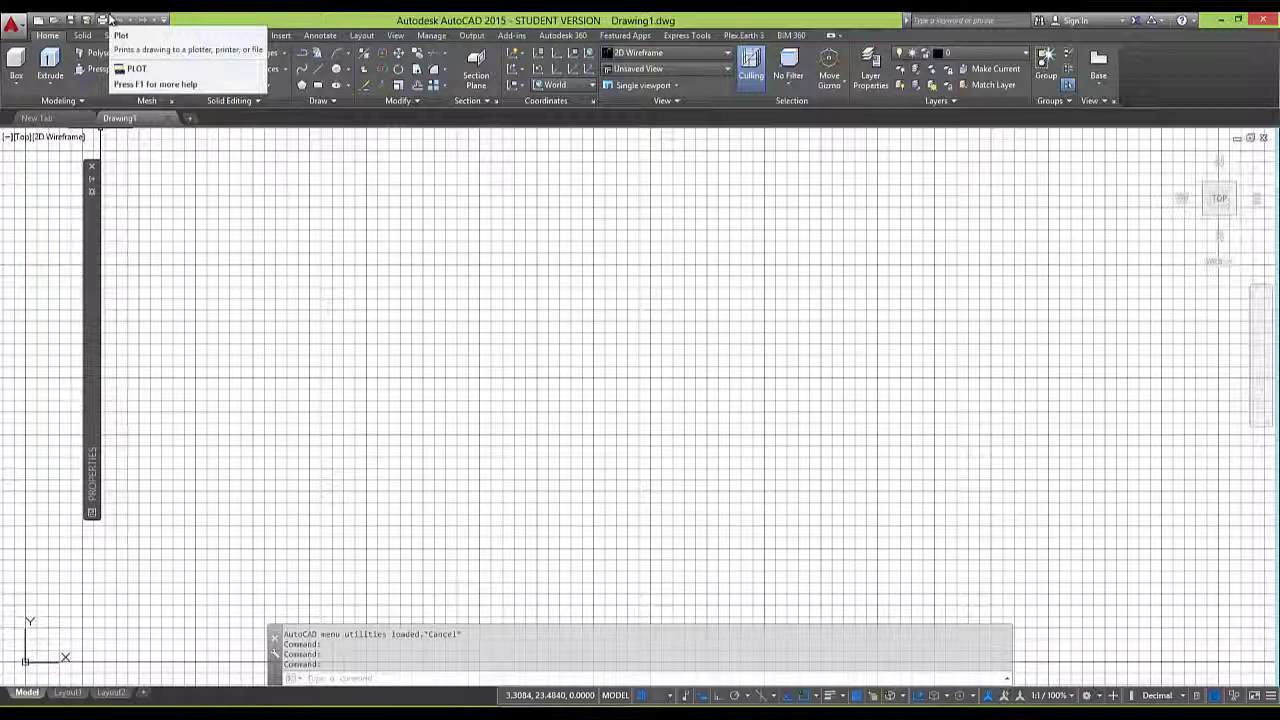
{"action": "left_click", "coordinate": [14, 24]}
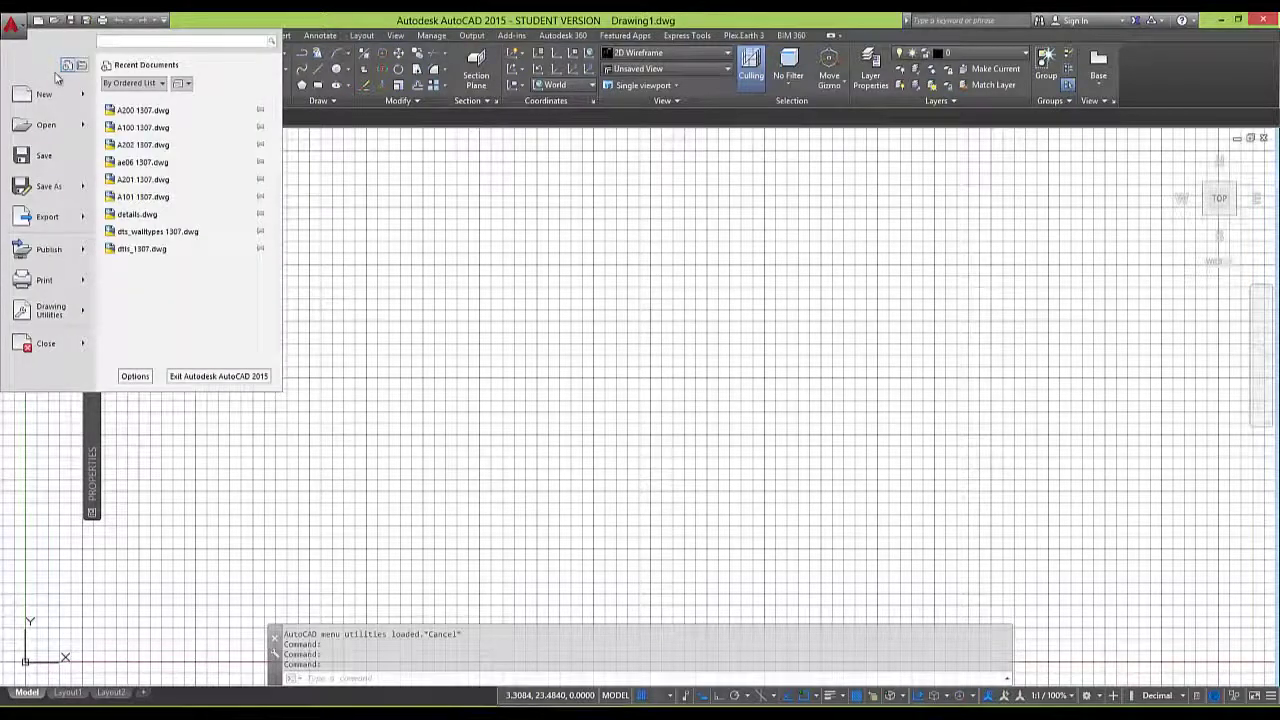
{"action": "mouse_move", "coordinate": [68, 195]}
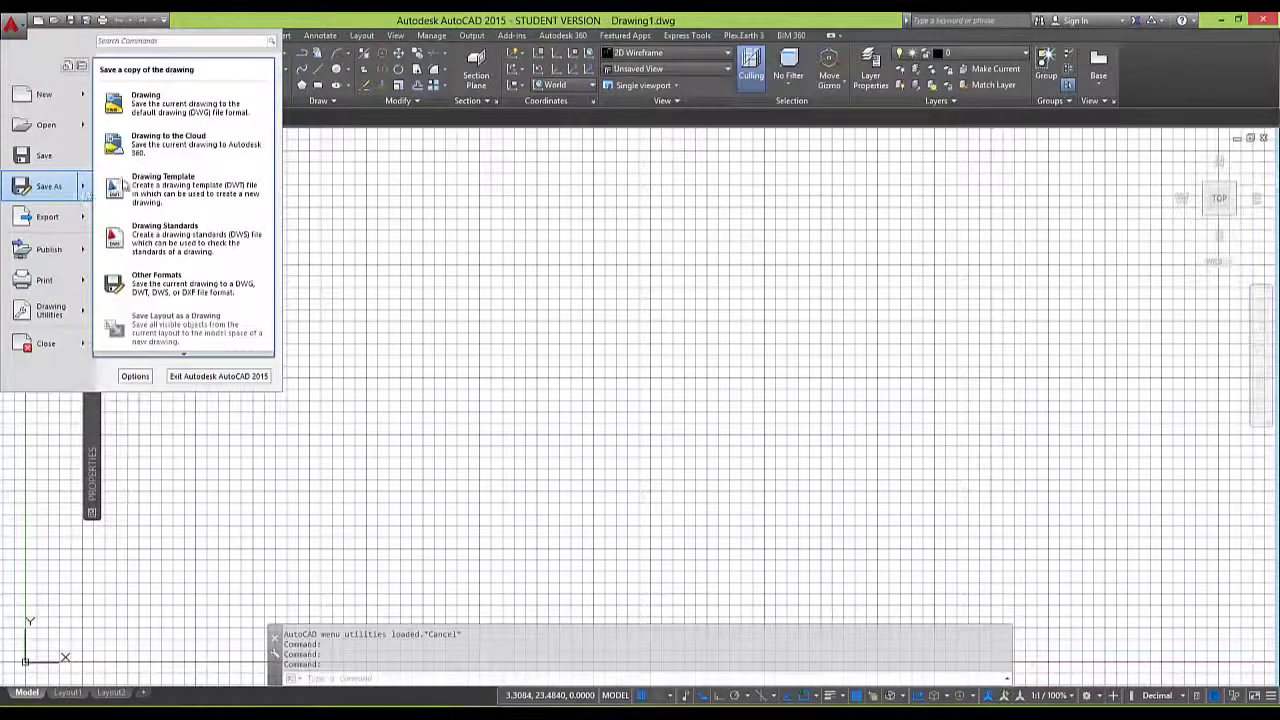
{"action": "left_click", "coordinate": [343, 22]}
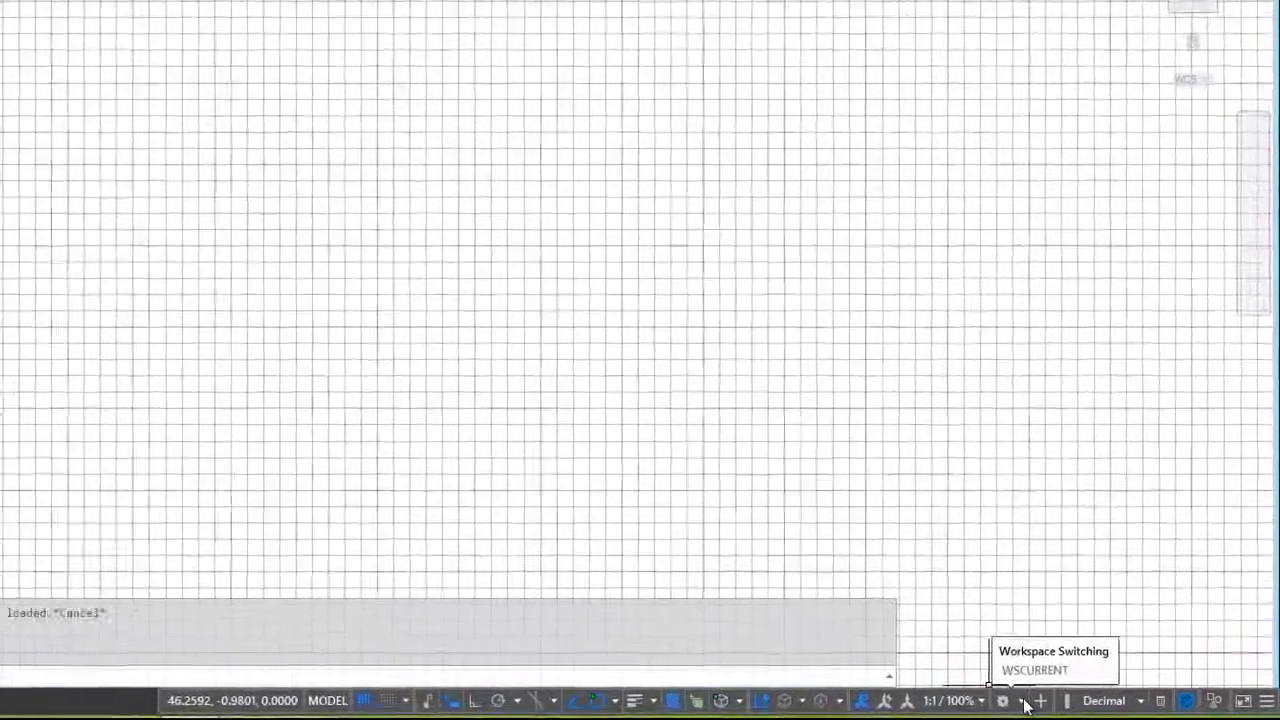
- Show the workspace list from the status-bar Workspace Switching gear
{"action": "left_click", "coordinate": [1097, 697]}
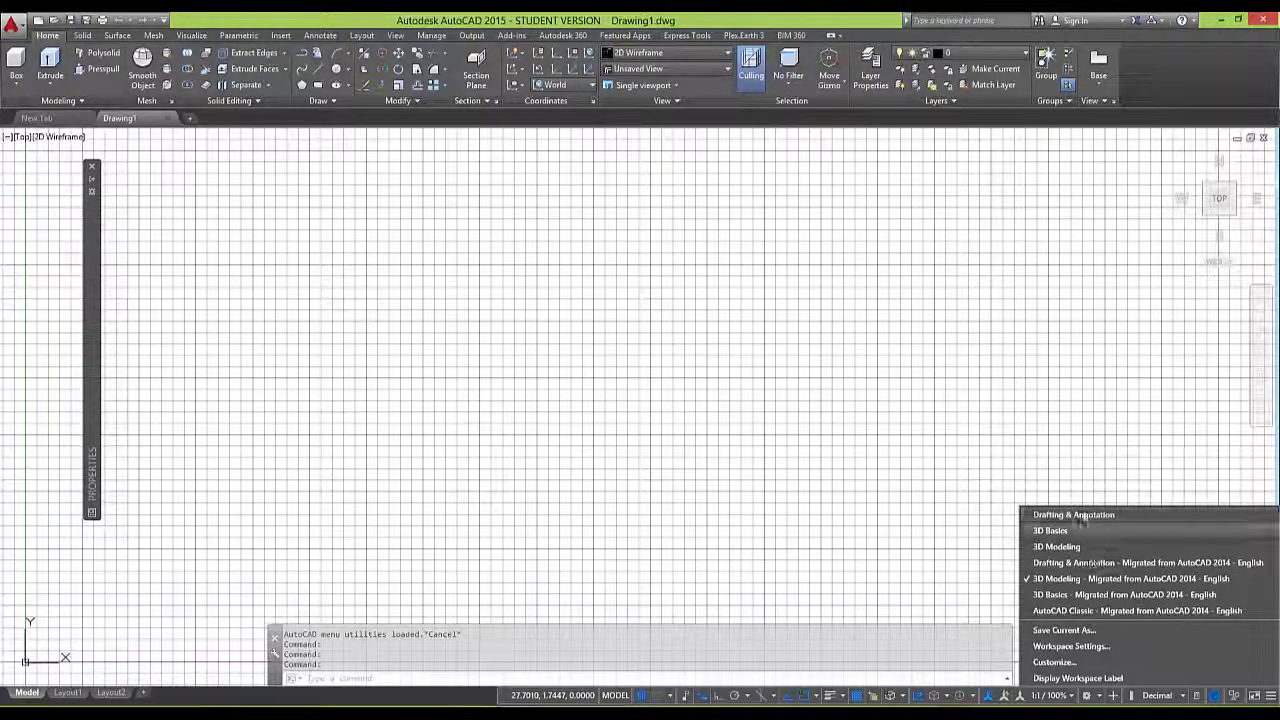
- Switch to the Drafting & Annotation workspace and expand the Draw panel's extra tools
{"action": "left_click", "coordinate": [1086, 517]}
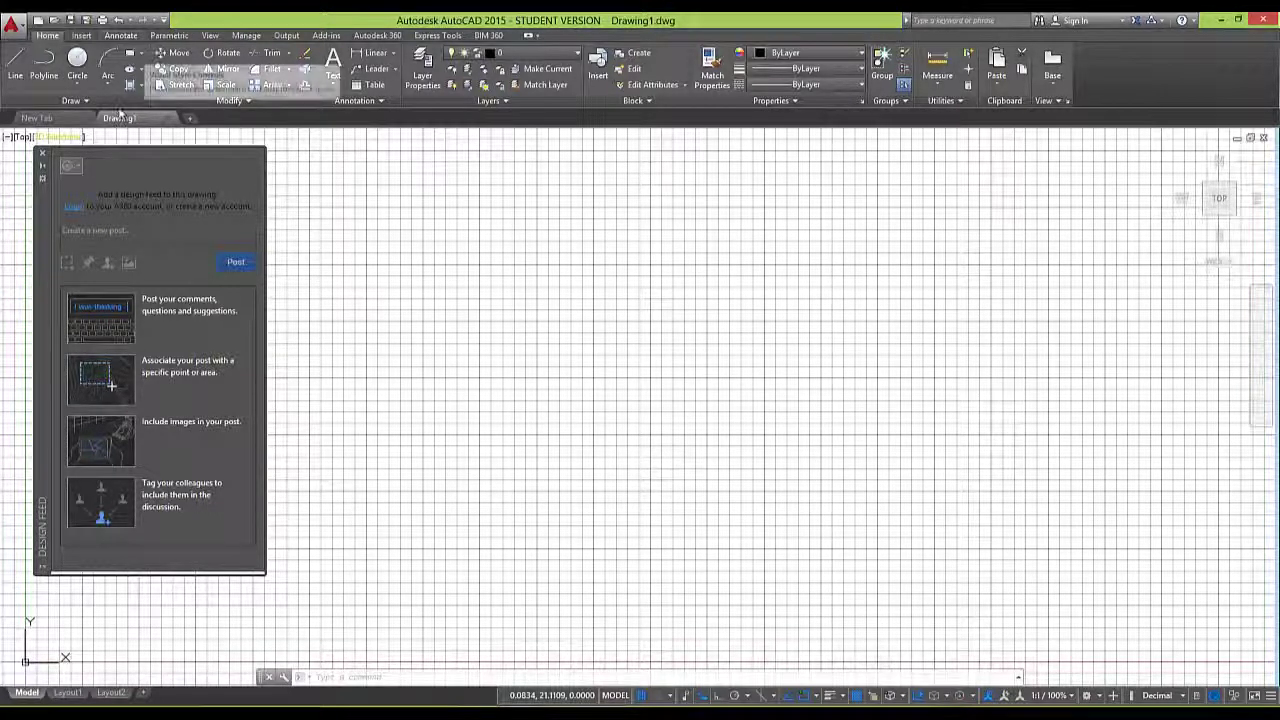
{"action": "left_click", "coordinate": [72, 100]}
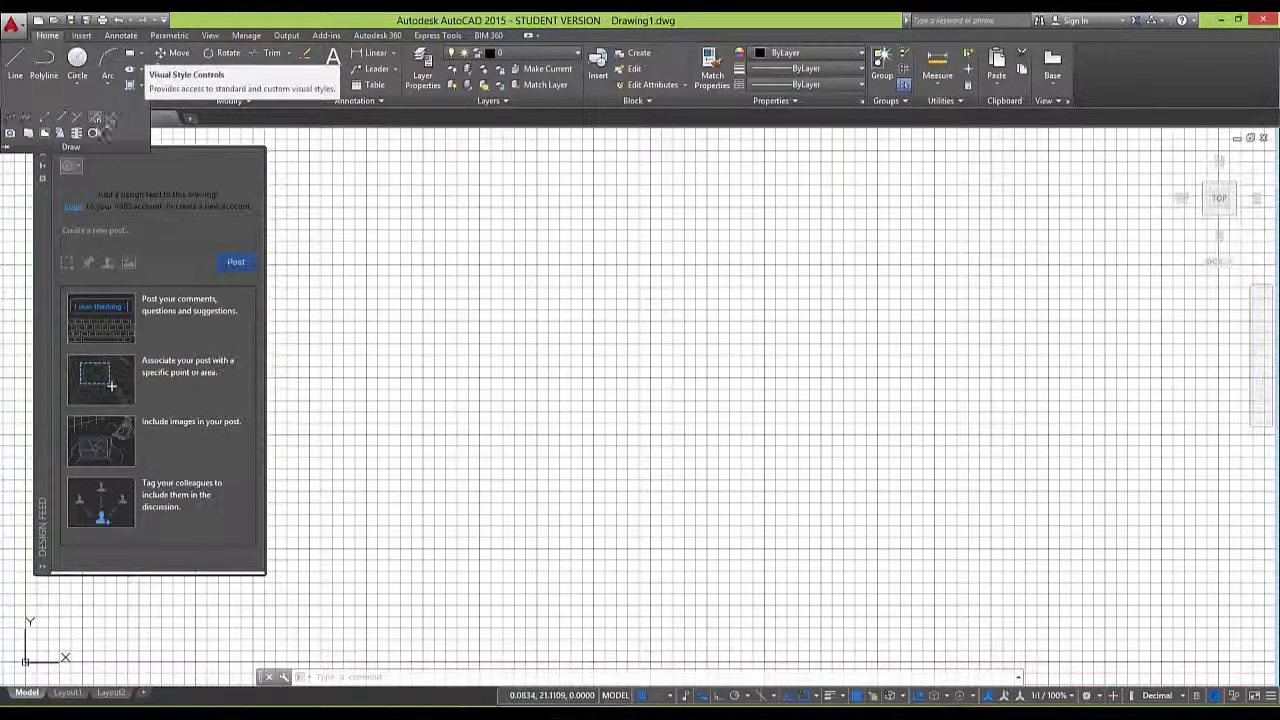
- Draw a Center, Radius circle centred just right of the grid's middle
{"action": "left_click", "coordinate": [80, 60]}
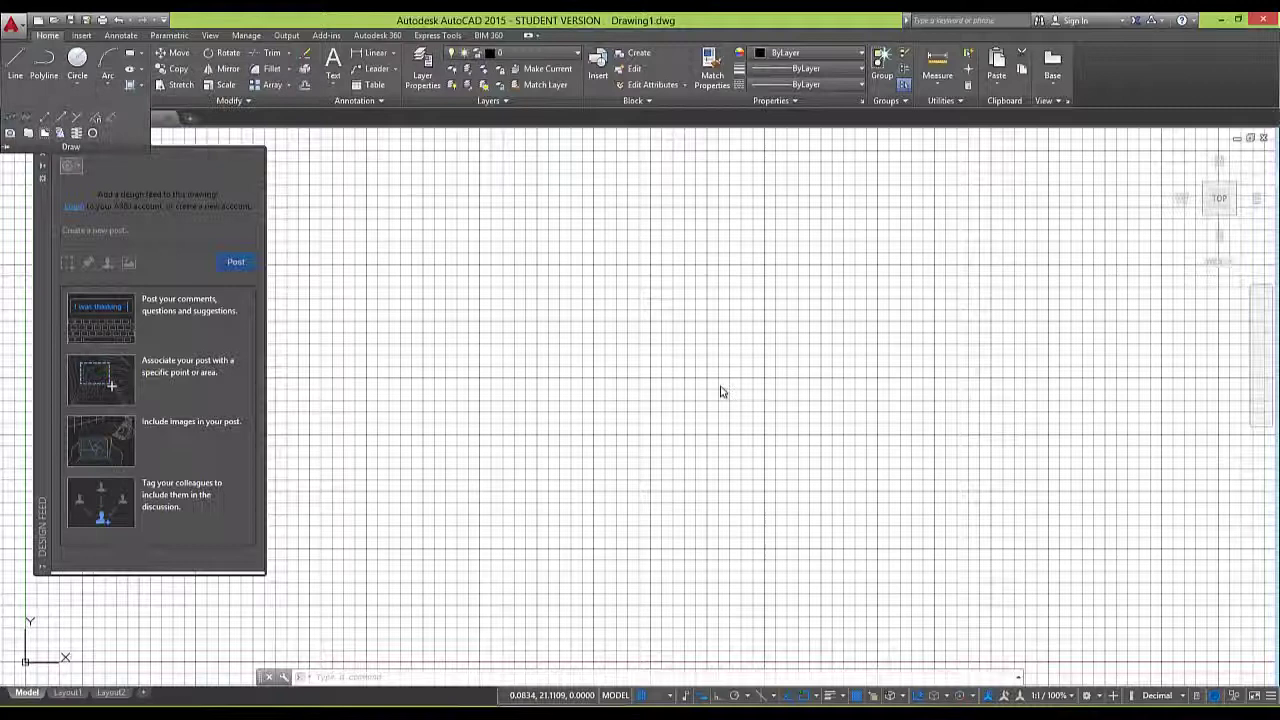
{"action": "left_click", "coordinate": [750, 463]}
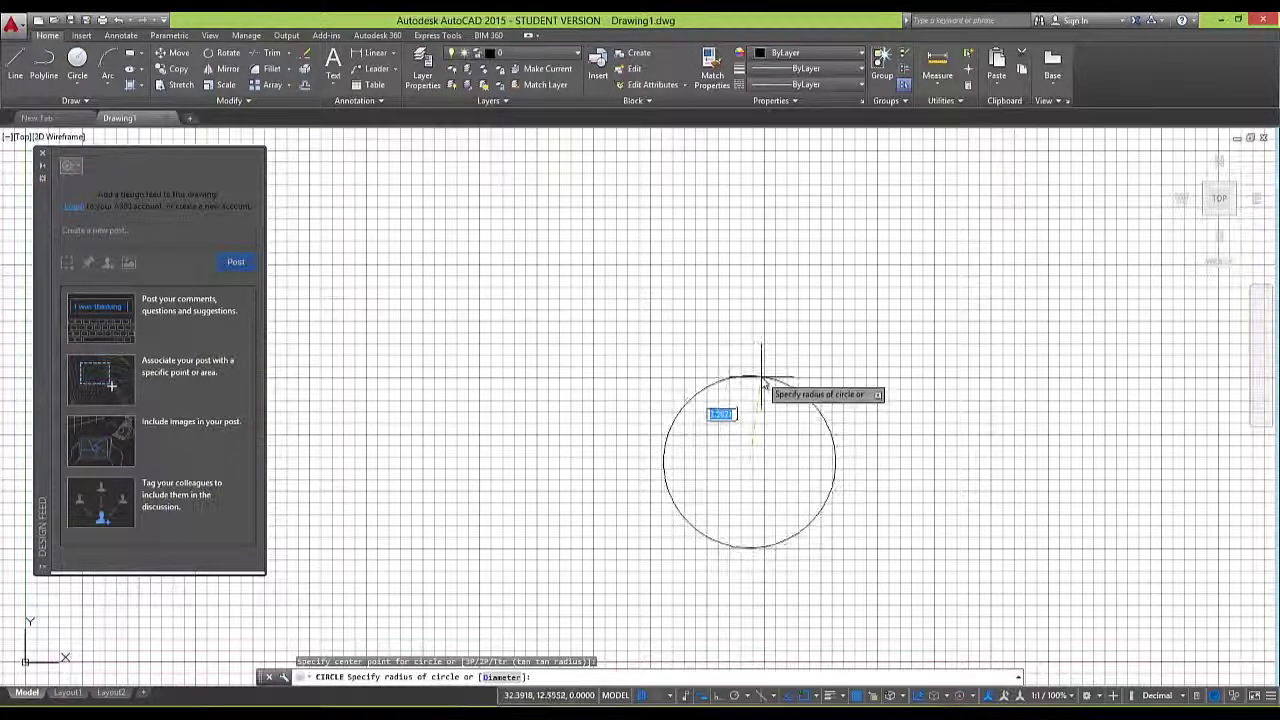
{"action": "left_click", "coordinate": [763, 375]}
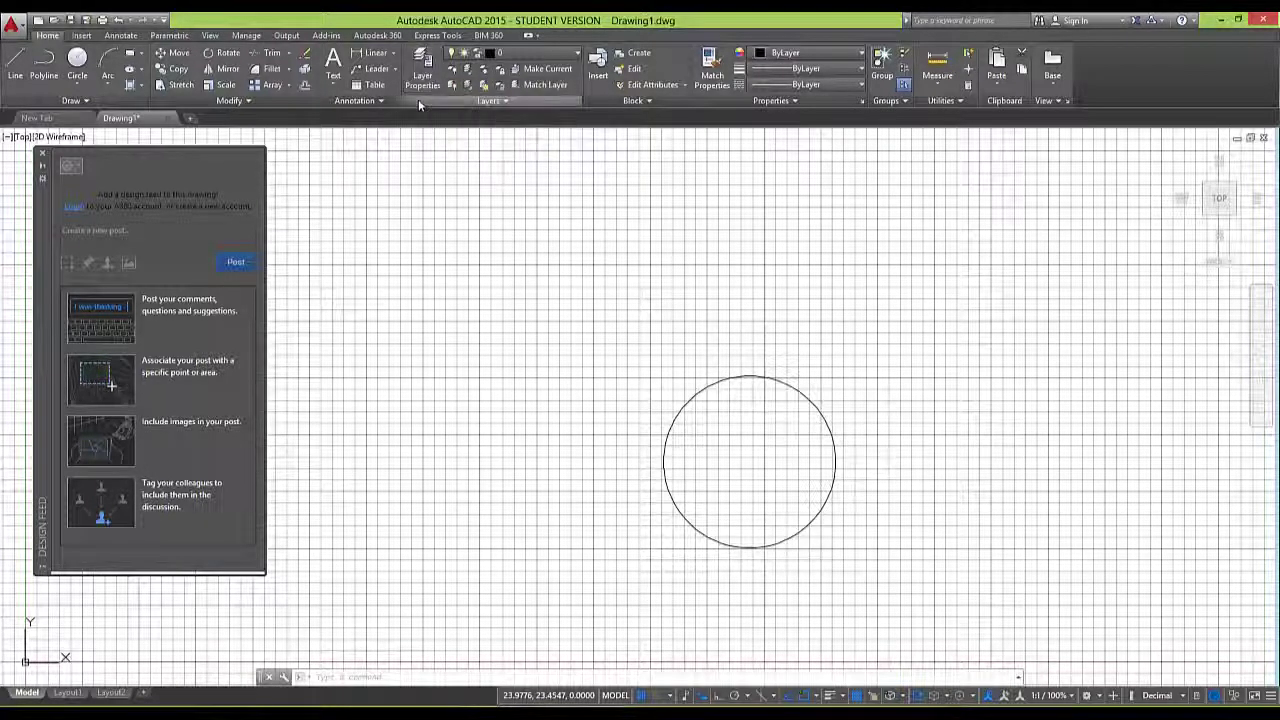
{"action": "left_click", "coordinate": [376, 102]}
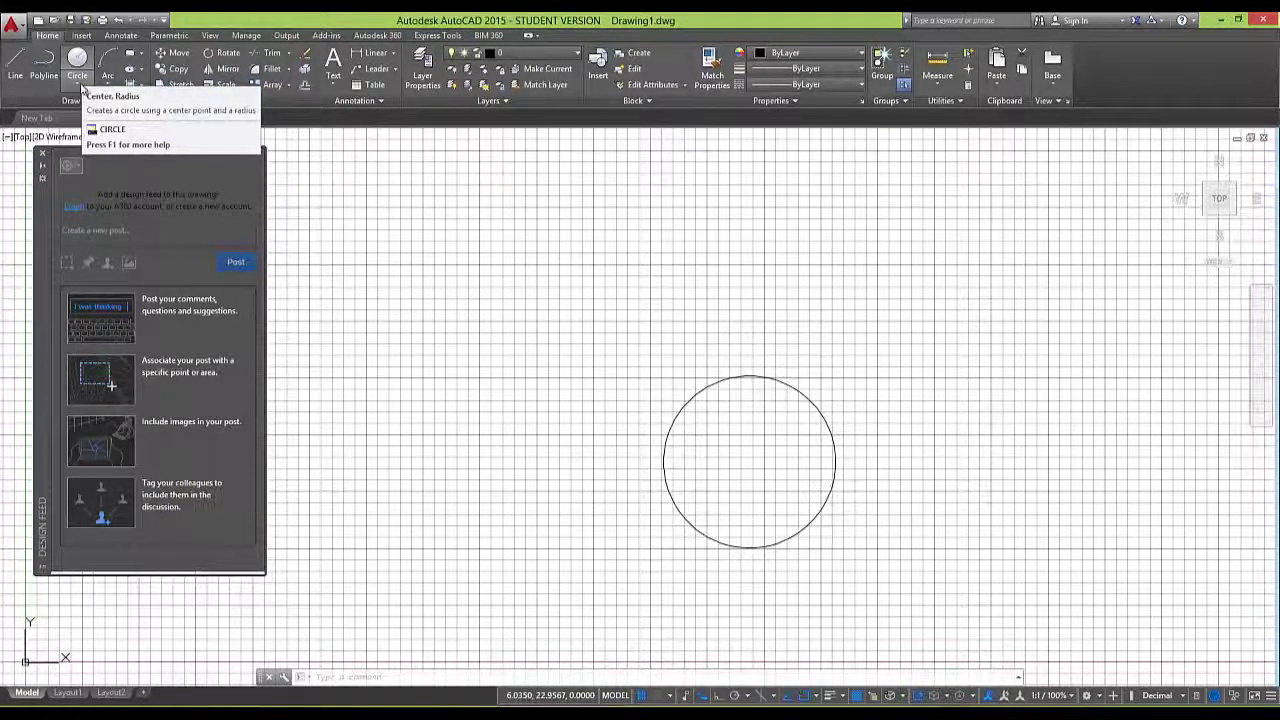
{"action": "left_click", "coordinate": [80, 87]}
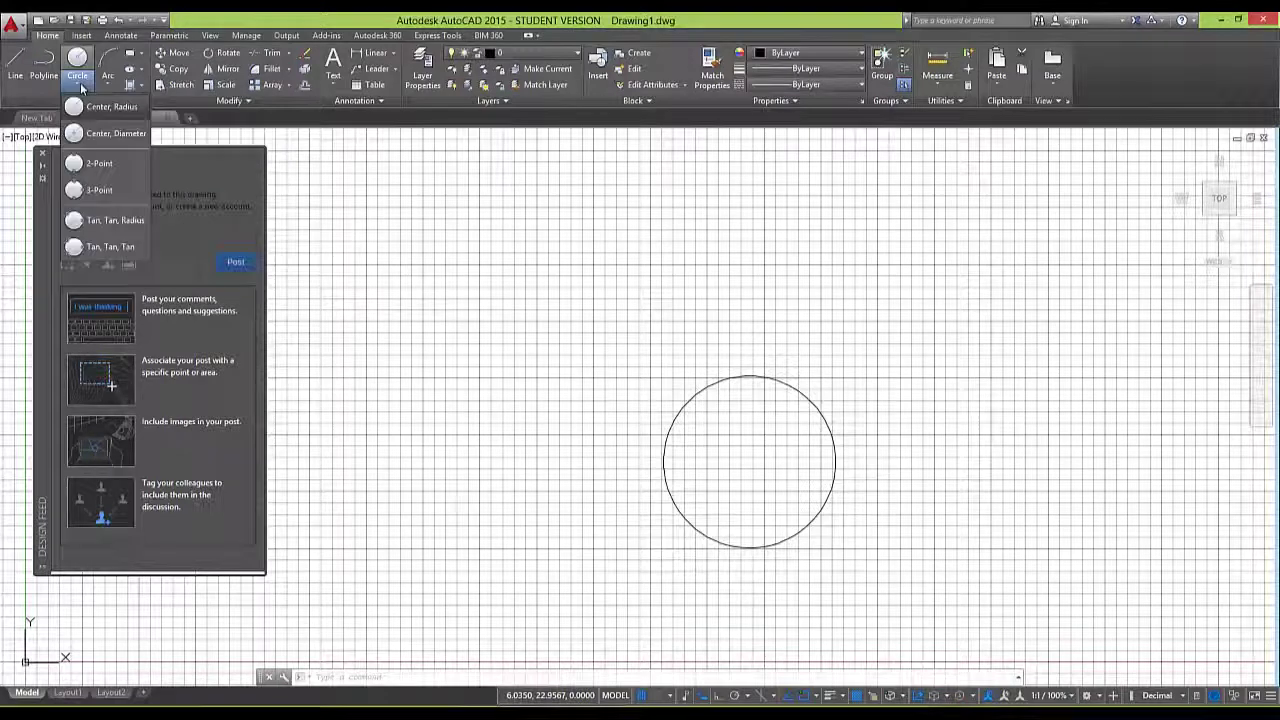
{"action": "left_click", "coordinate": [100, 189]}
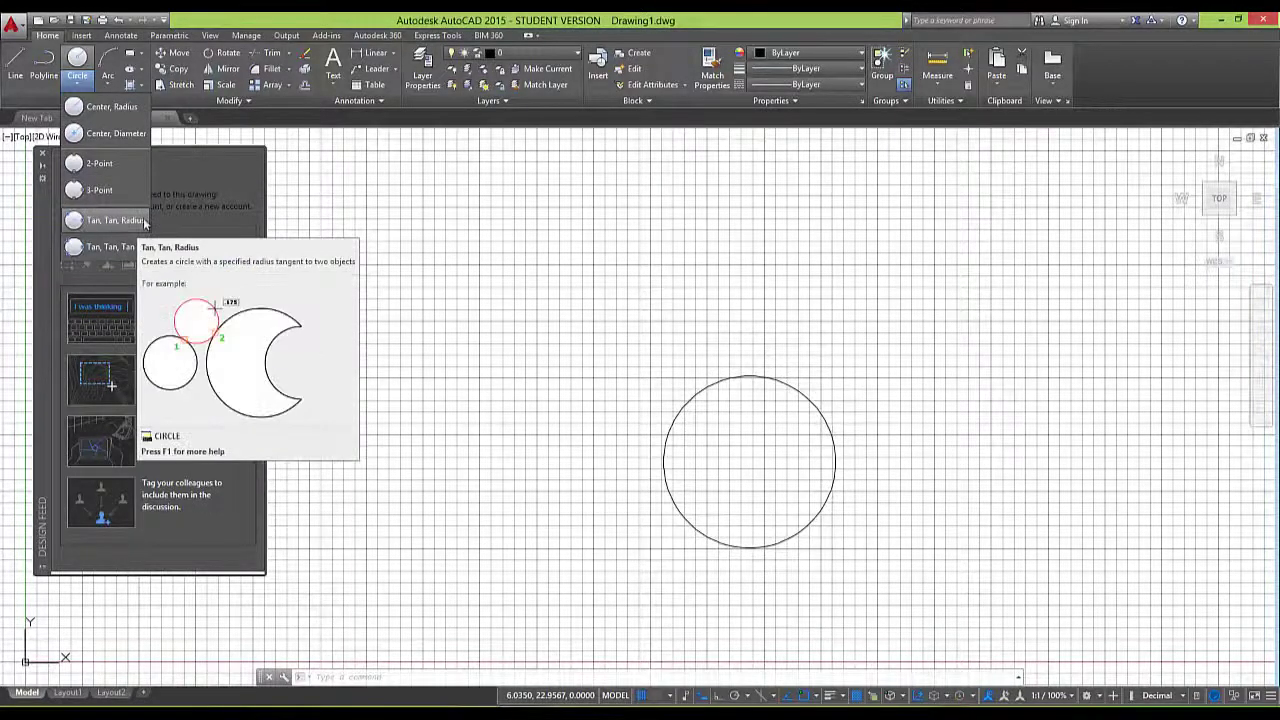
{"action": "left_click", "coordinate": [550, 278]}
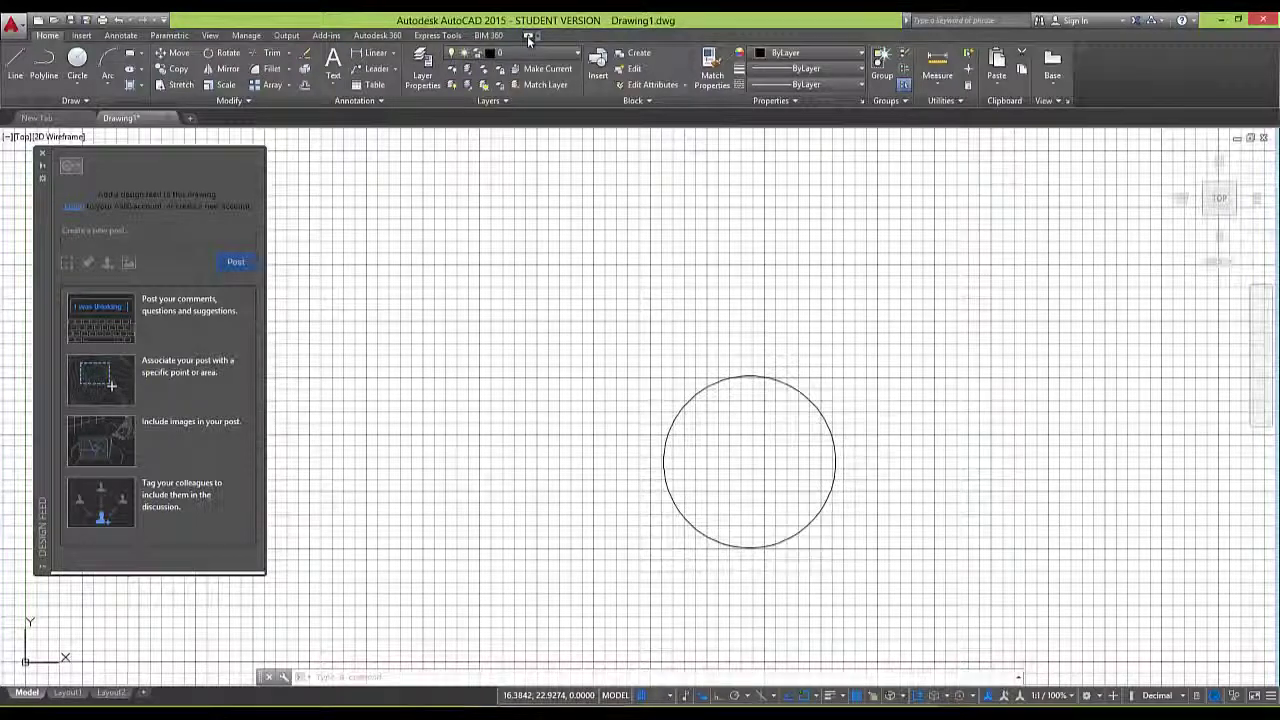
- Cycle the ribbon minimize toggle until the ribbon shows only its tab names
{"action": "left_click", "coordinate": [528, 36]}
{"action": "left_click", "coordinate": [528, 36]}
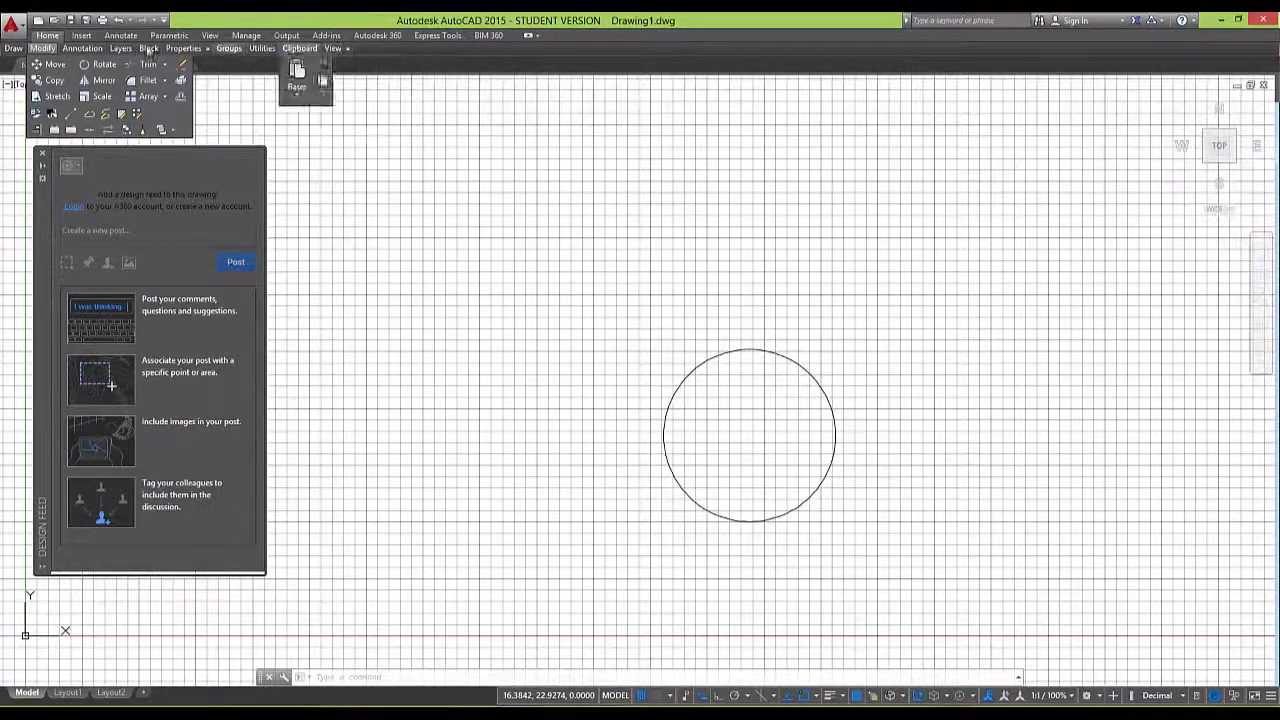
{"action": "mouse_move", "coordinate": [13, 48]}
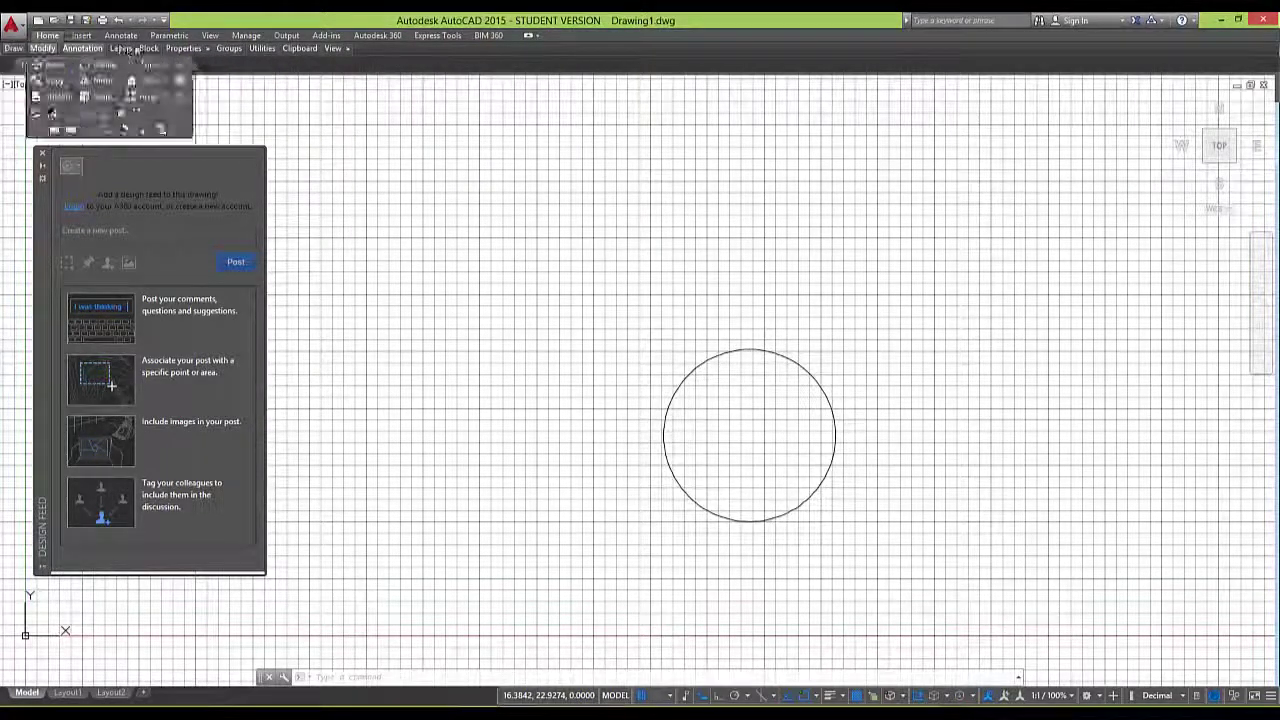
{"action": "left_click", "coordinate": [528, 37]}
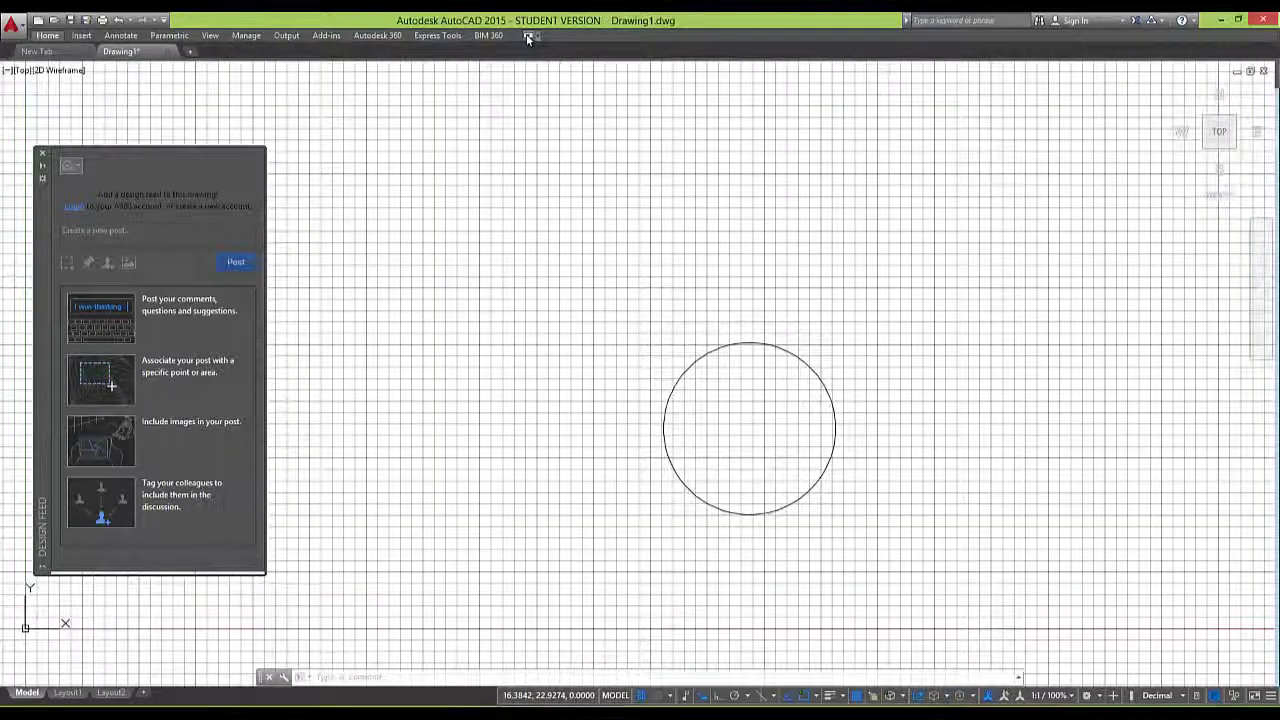
- Restore the full ribbon panels using the ribbon minimize toggle
{"action": "left_click", "coordinate": [528, 37]}
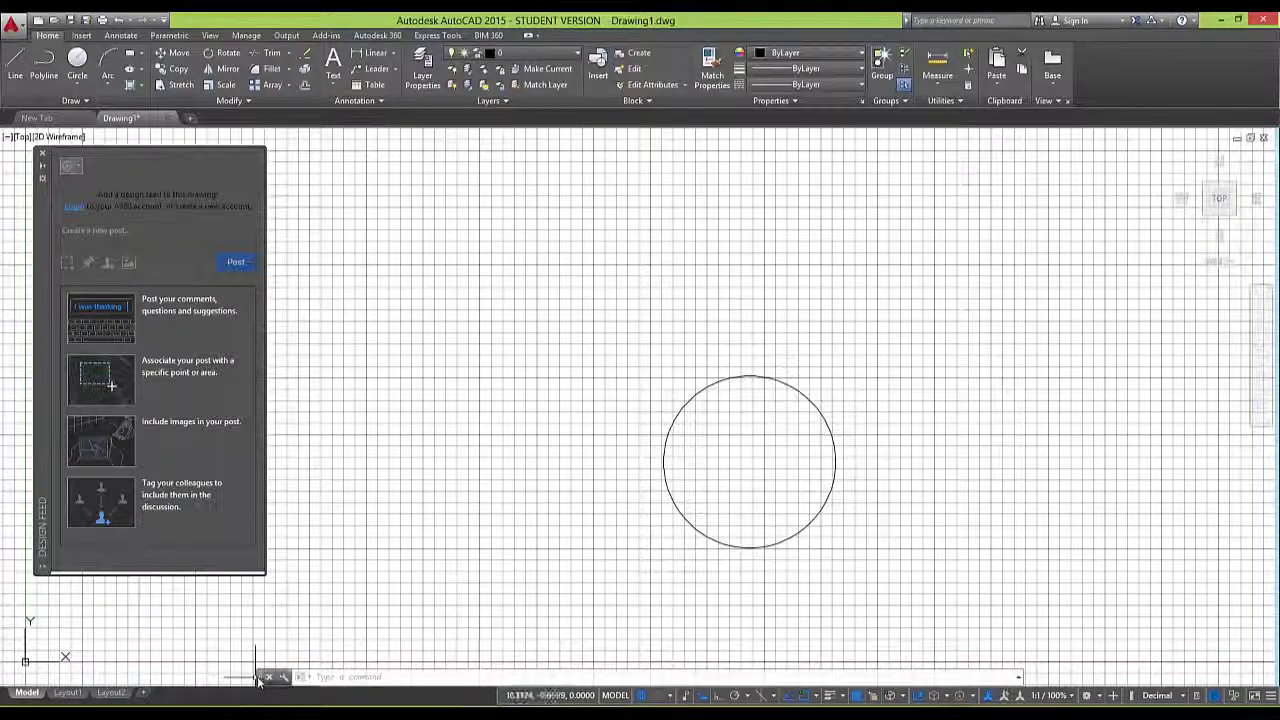
- Float the command line high over the drawing with its history open, and cancel the Ctrl+9 close prompt
{"action": "left_click_drag", "start_coordinate": [260, 677], "coordinate": [358, 488]}
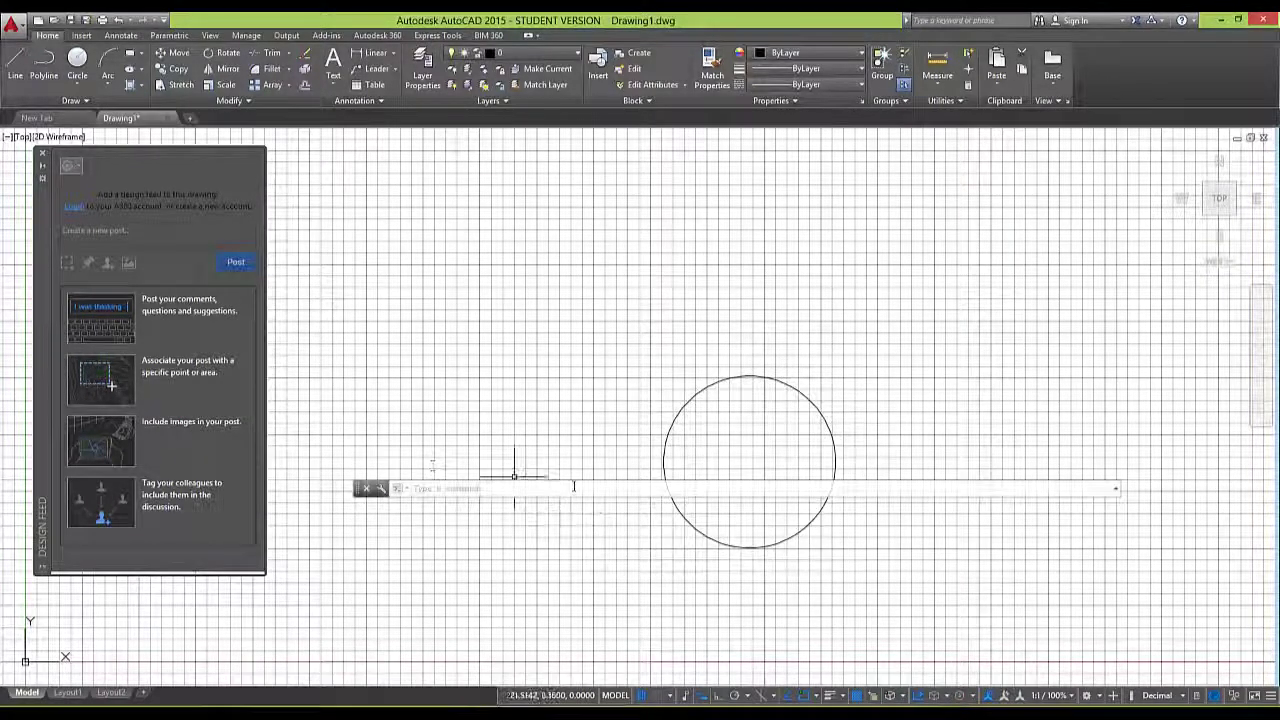
{"action": "left_click_drag", "start_coordinate": [568, 482], "coordinate": [572, 360]}
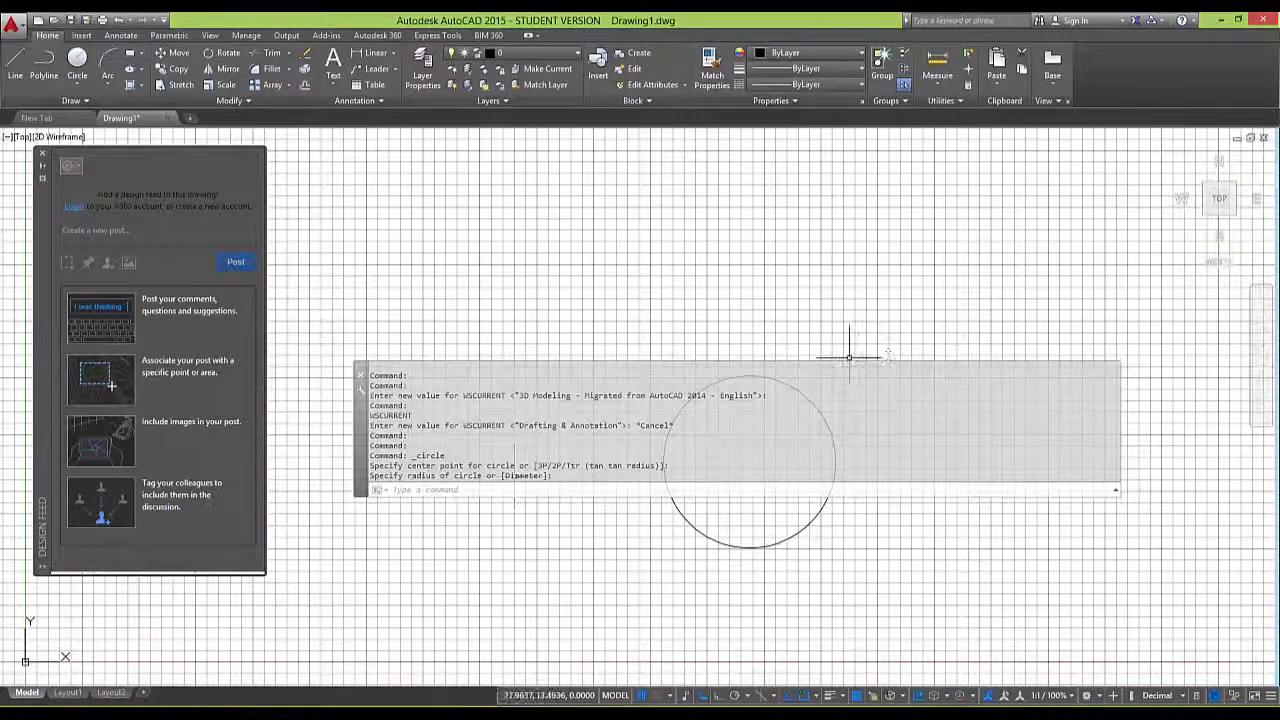
{"action": "left_click_drag", "start_coordinate": [352, 380], "coordinate": [323, 176]}
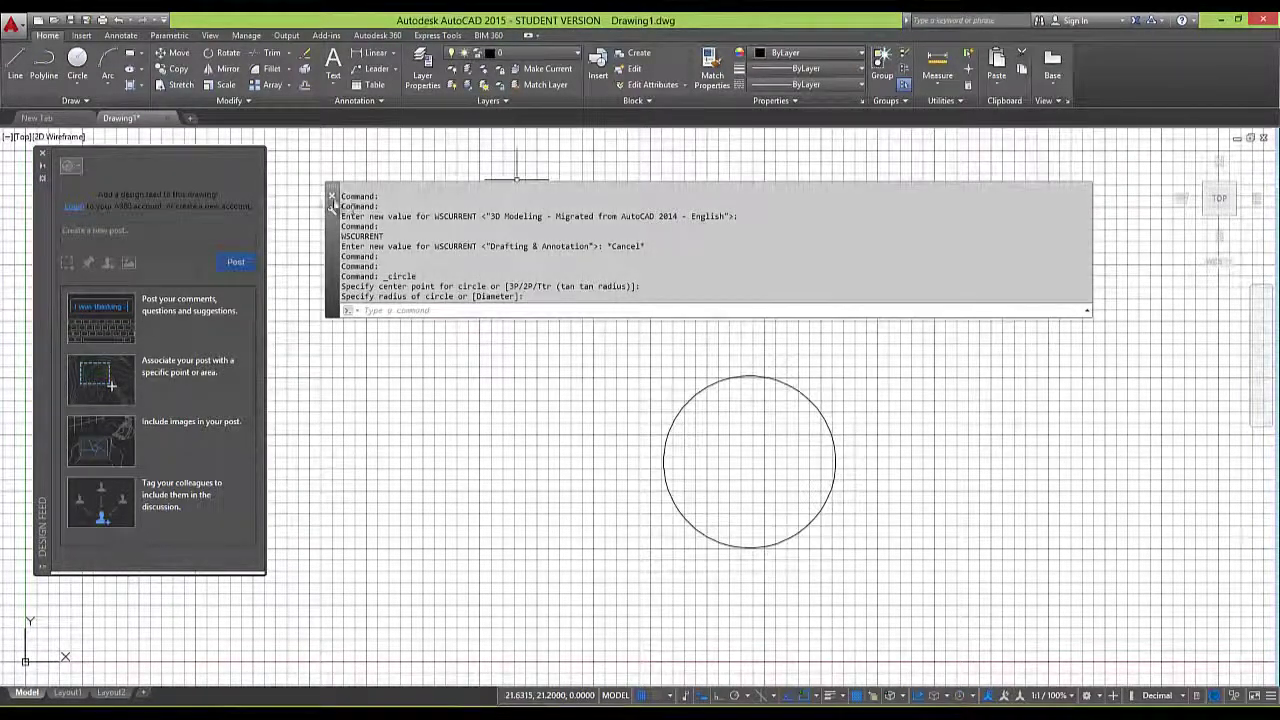
{"action": "key", "text": "ctrl+9"}
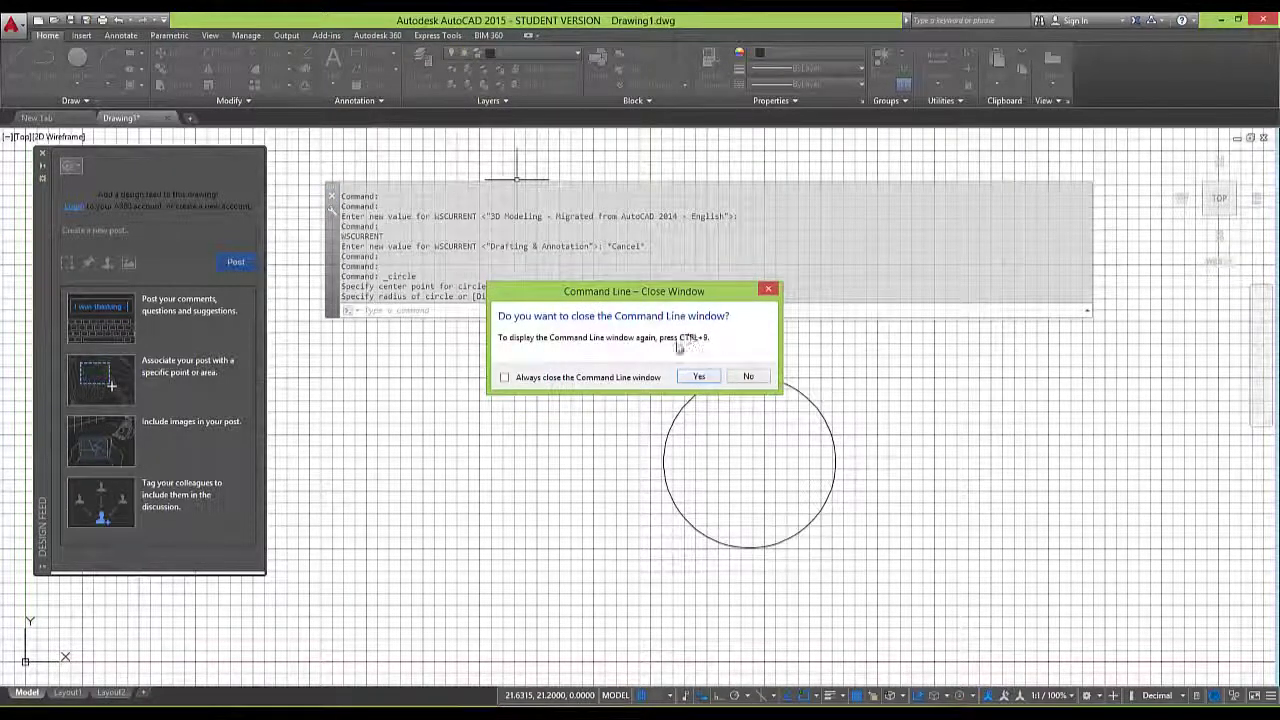
{"action": "key", "text": "Escape"}
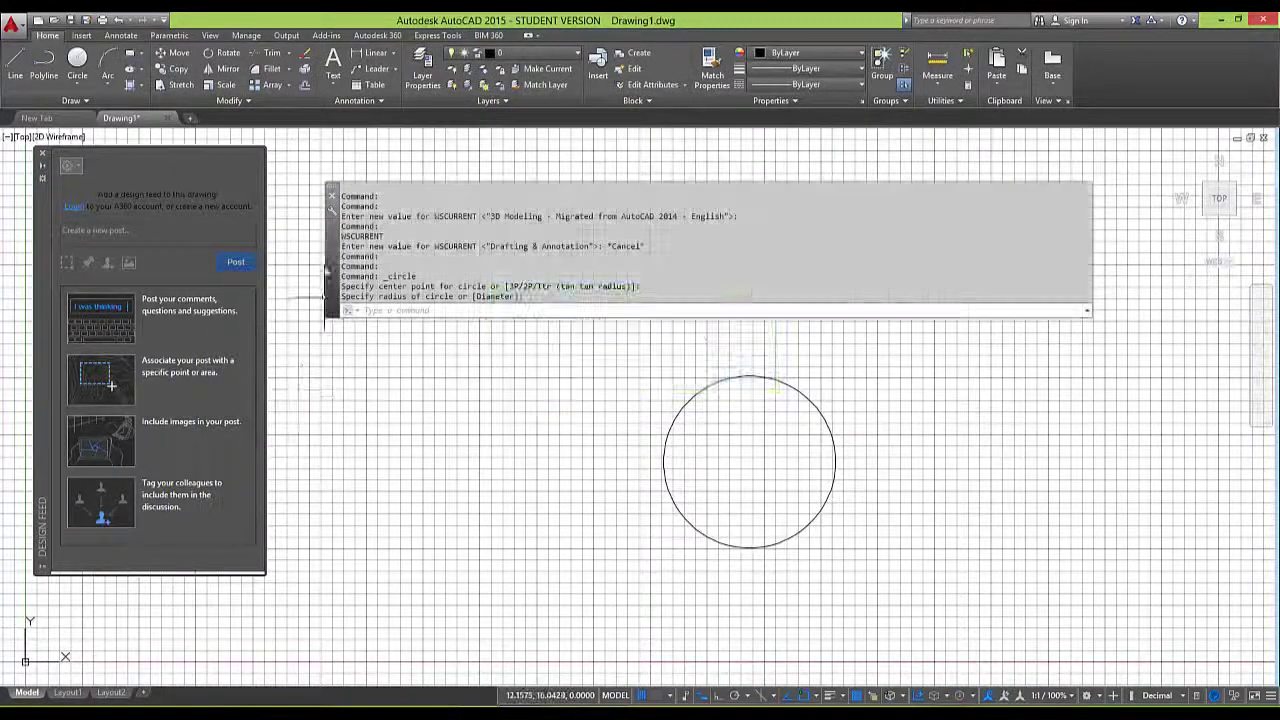
- Dock the floating command line back at the bottom of the drawing window
{"action": "left_click_drag", "start_coordinate": [326, 233], "coordinate": [322, 643]}
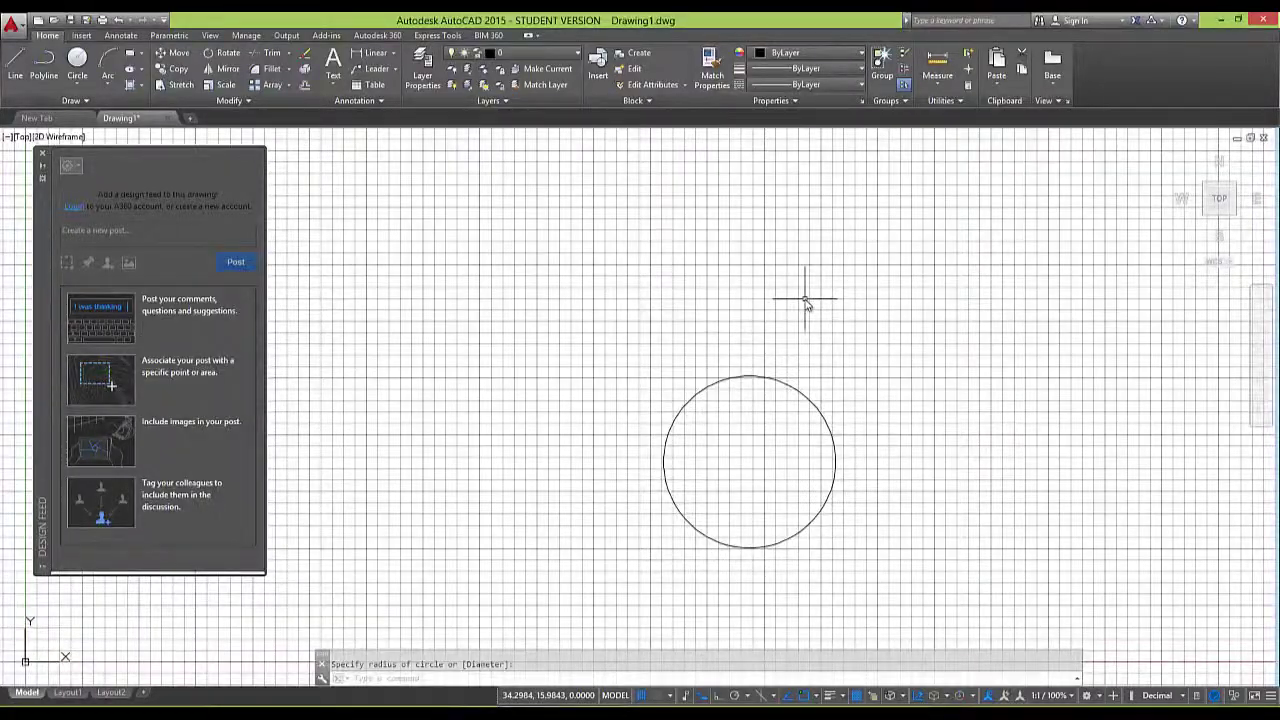
{"action": "scroll", "coordinate": [806, 298], "scroll_direction": "down", "scroll_amount": 2}
{"action": "mouse_move", "coordinate": [808, 296]}
{"action": "middle_mouse_down"}
{"action": "mouse_move", "coordinate": [491, 364]}
{"action": "mouse_move", "coordinate": [683, 324]}
{"action": "middle_mouse_up"}
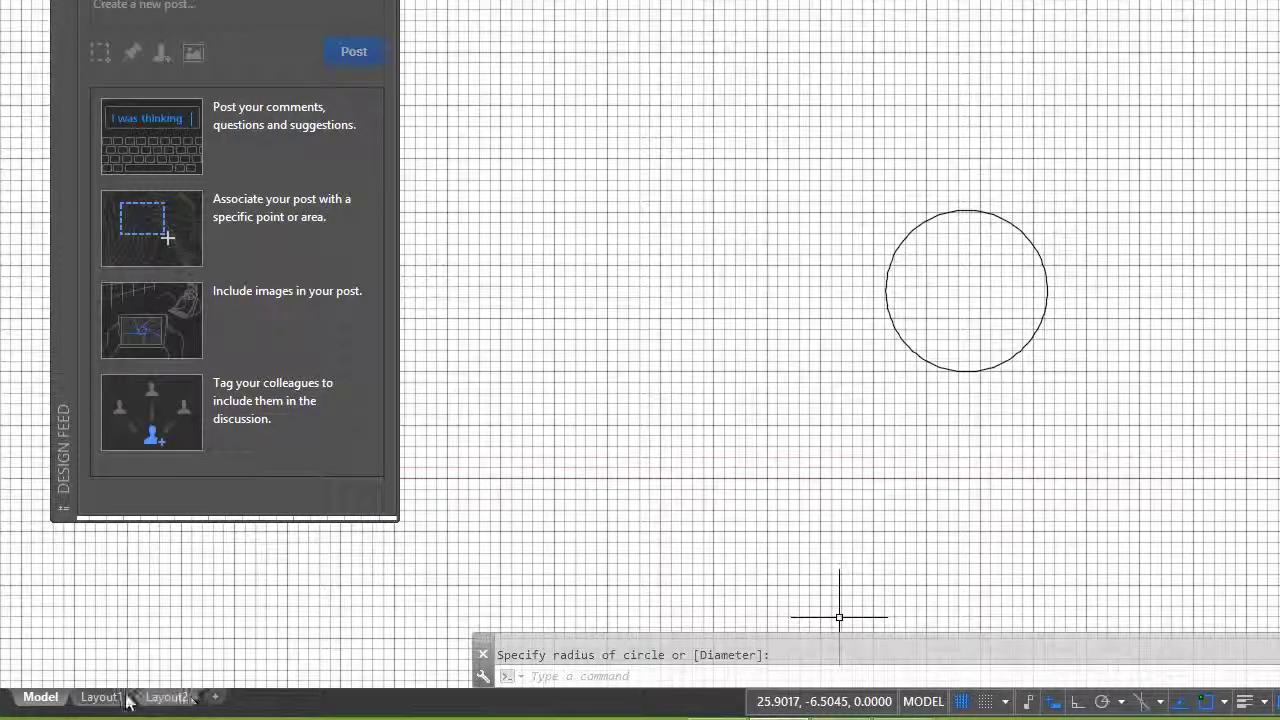
{"action": "mouse_move", "coordinate": [95, 700]}
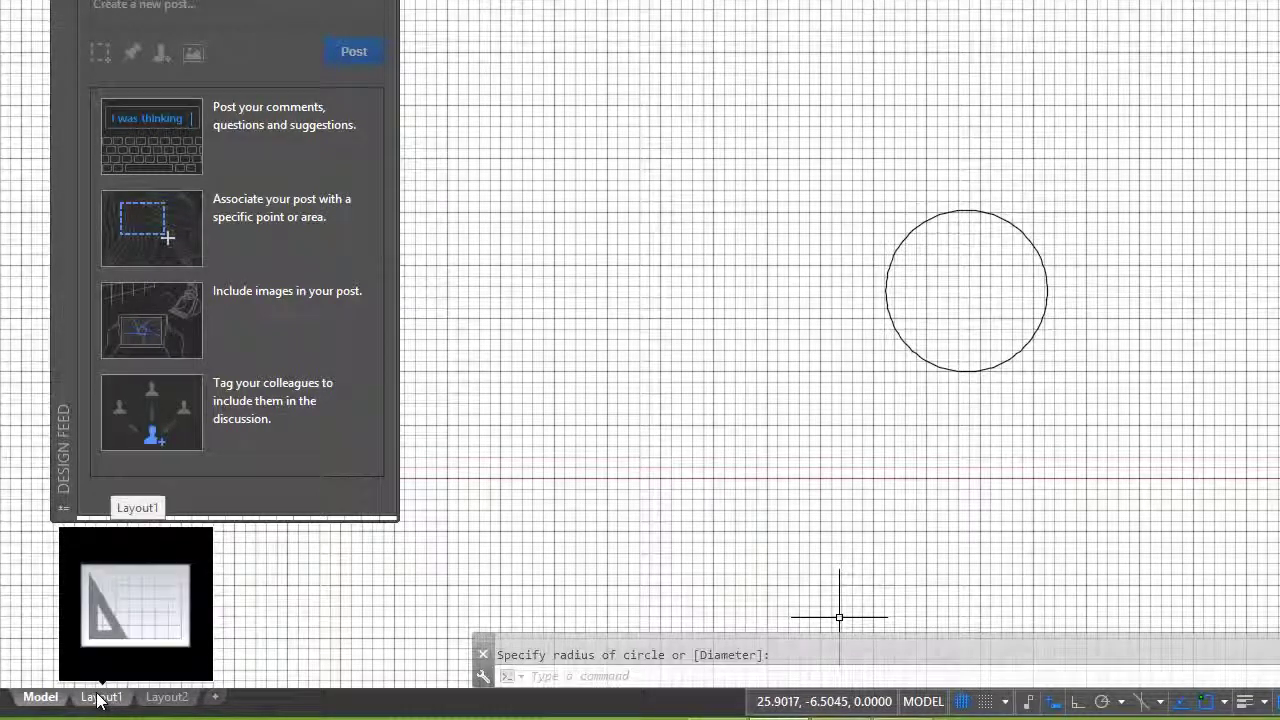
{"action": "left_click", "coordinate": [98, 700]}
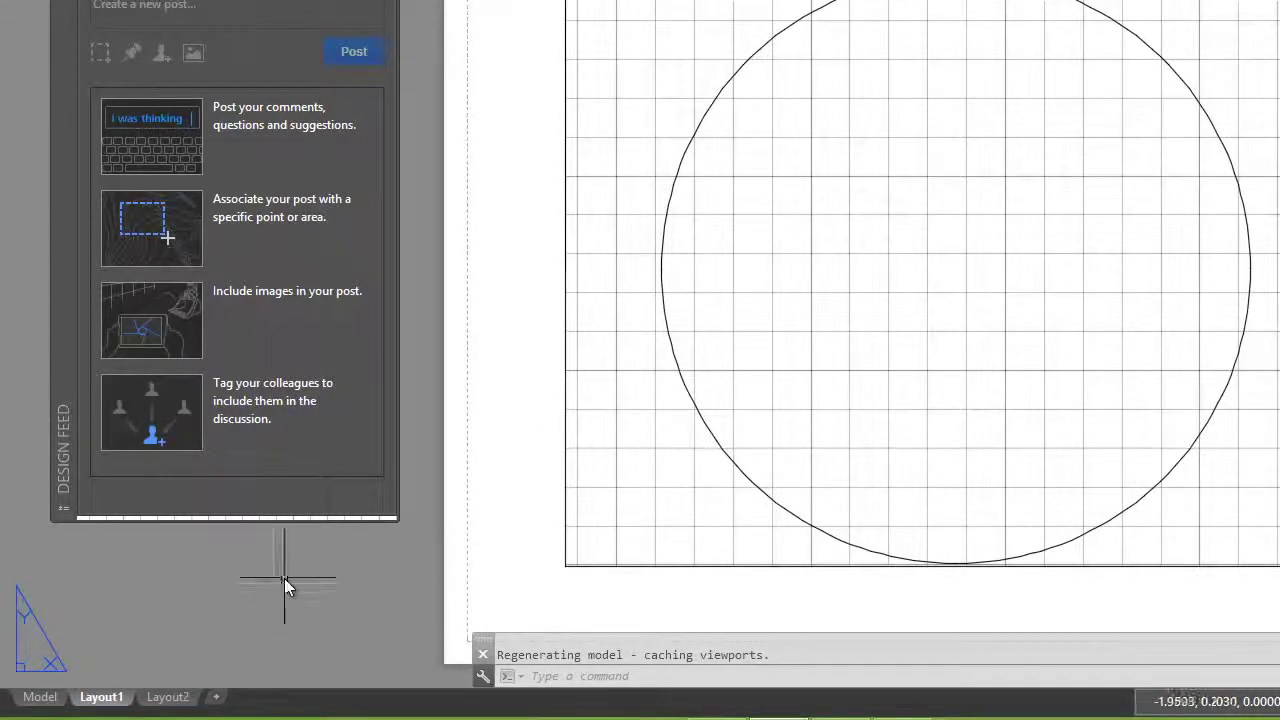
{"action": "left_click", "coordinate": [38, 698]}
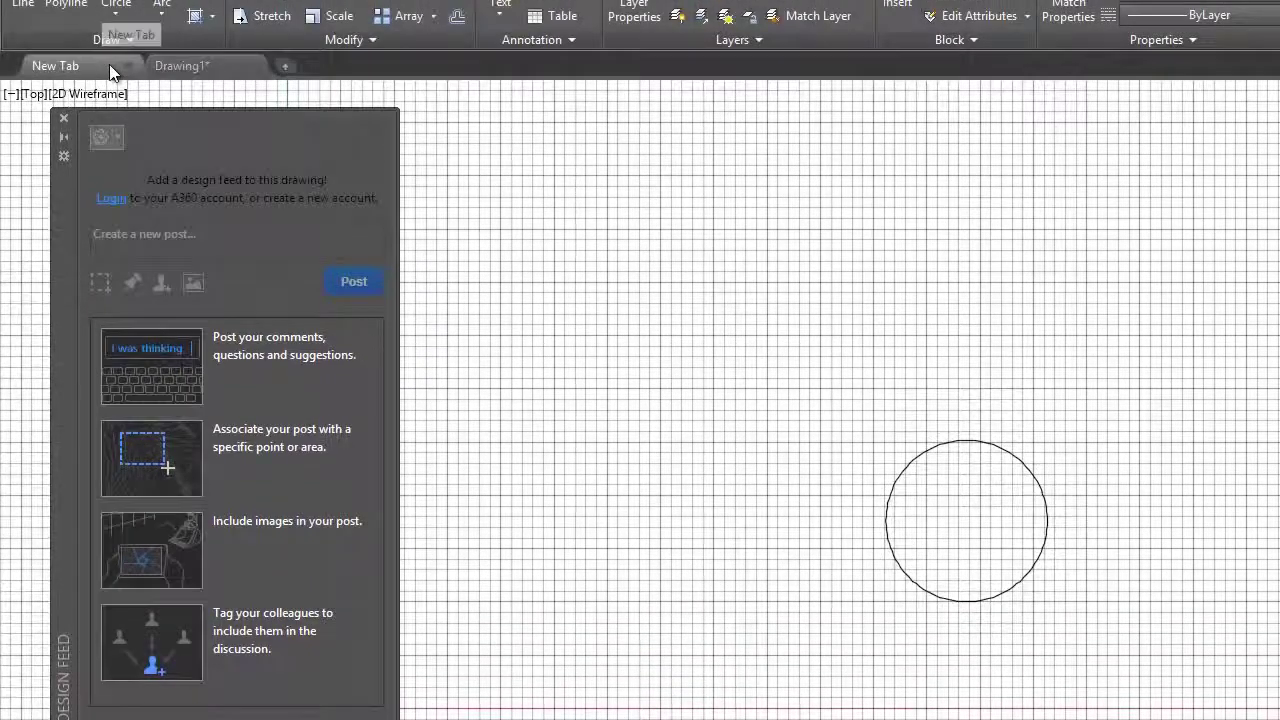
{"action": "left_click", "coordinate": [109, 64]}
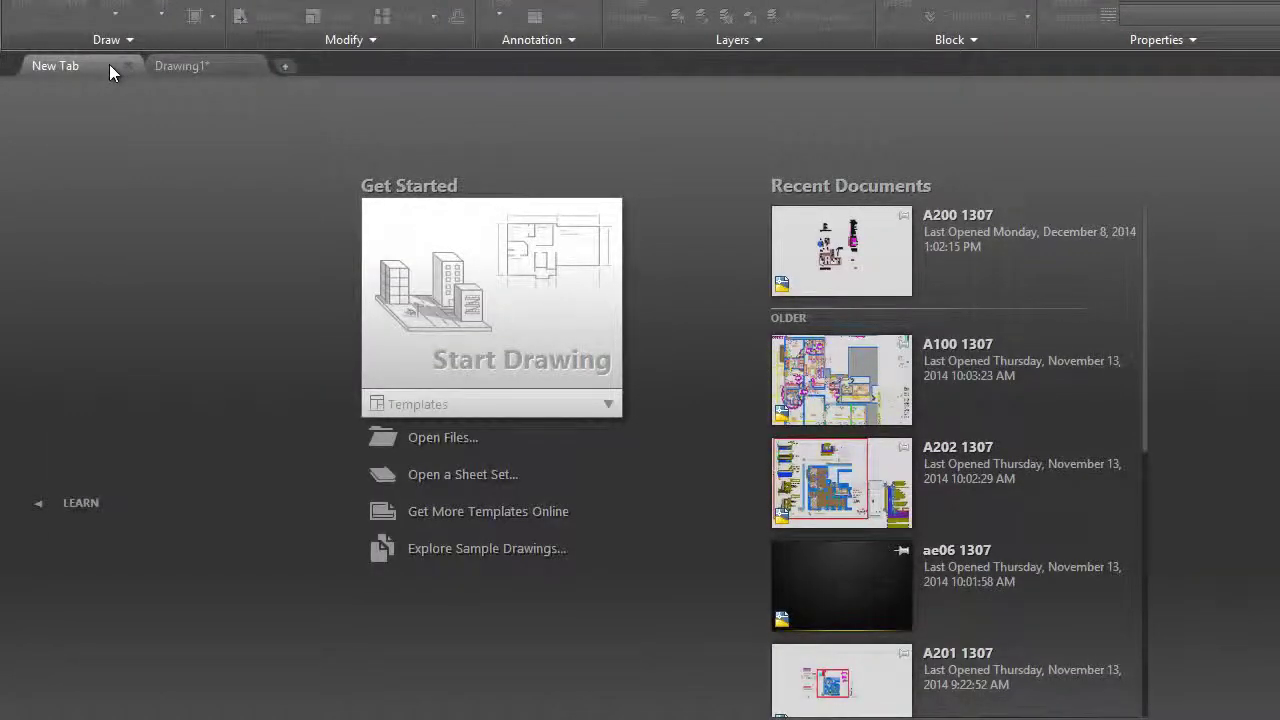
{"action": "mouse_move", "coordinate": [210, 68]}
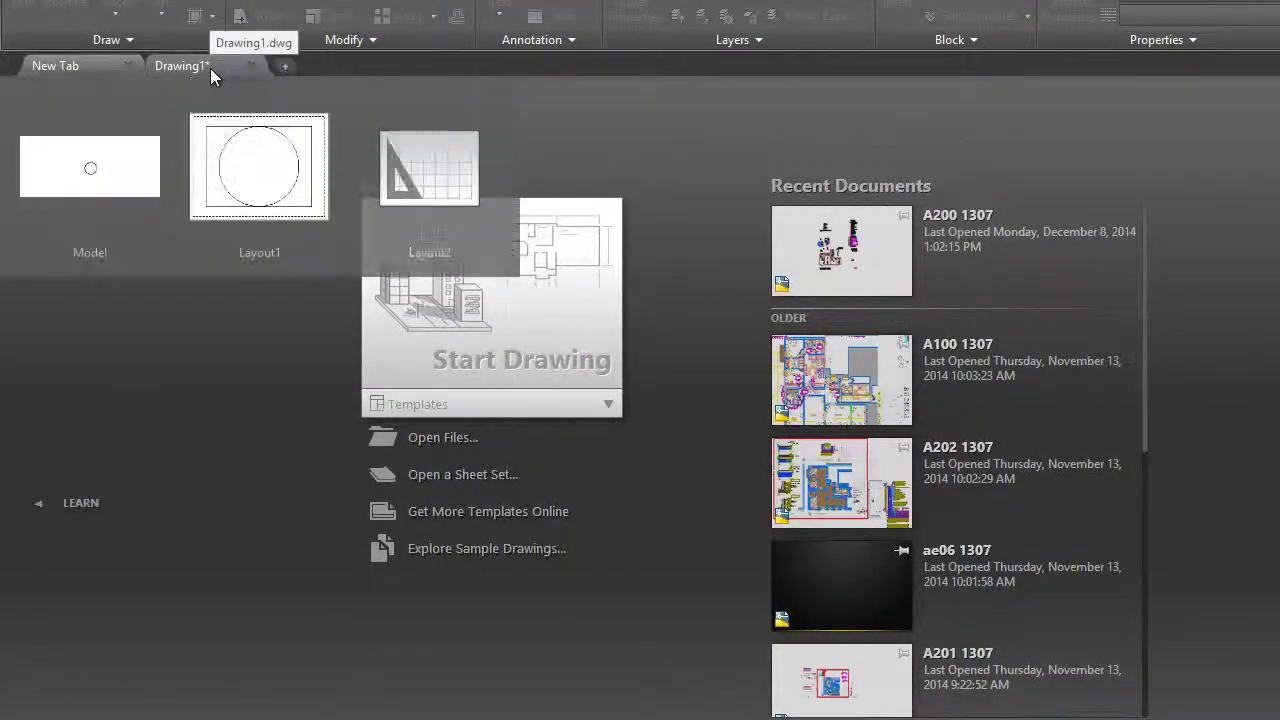
{"action": "left_click", "coordinate": [210, 68]}
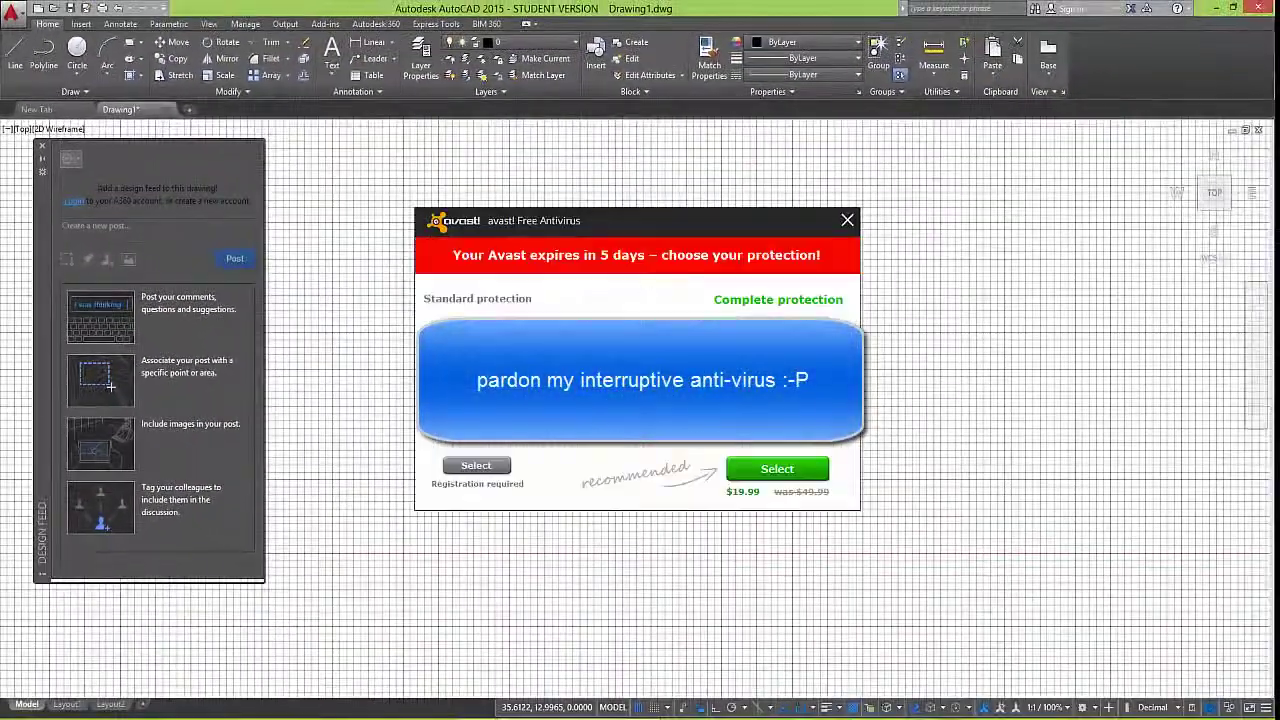
- Close the Avast antivirus offer pop-up covering the drawing
{"action": "left_click", "coordinate": [849, 219]}
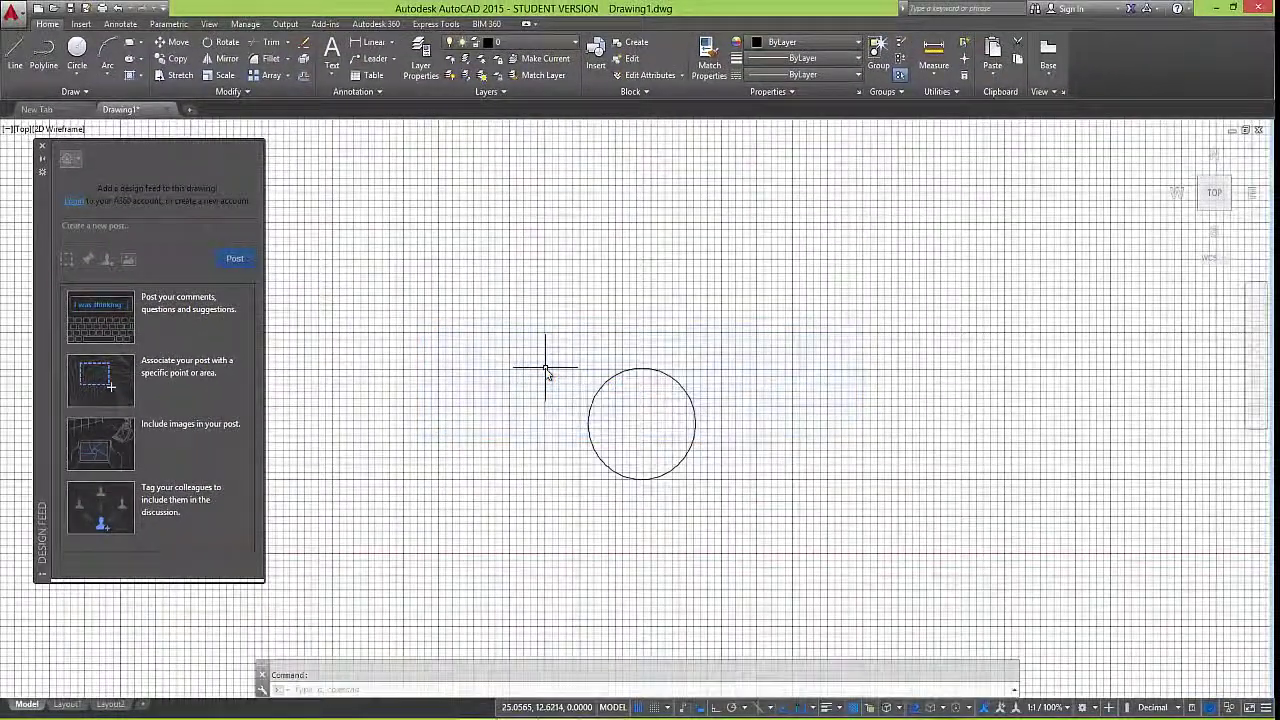